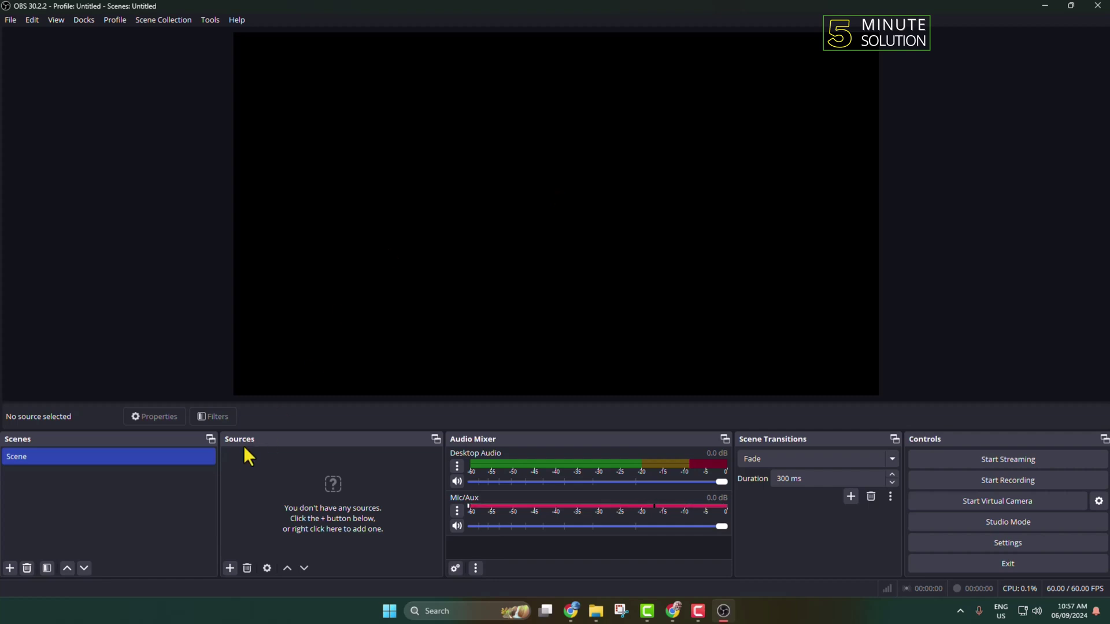
Add a Display Capture source named 'Computer Display' on the DELL primary monitor using the Automatic capture method.
left_click(229, 567)
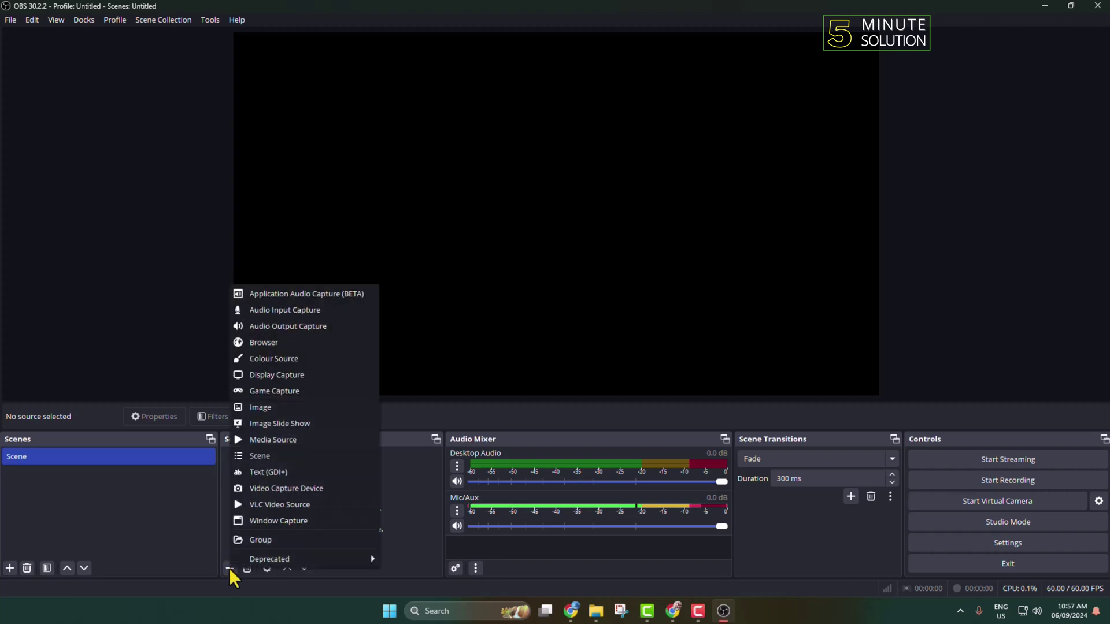
mouse_move(231, 564)
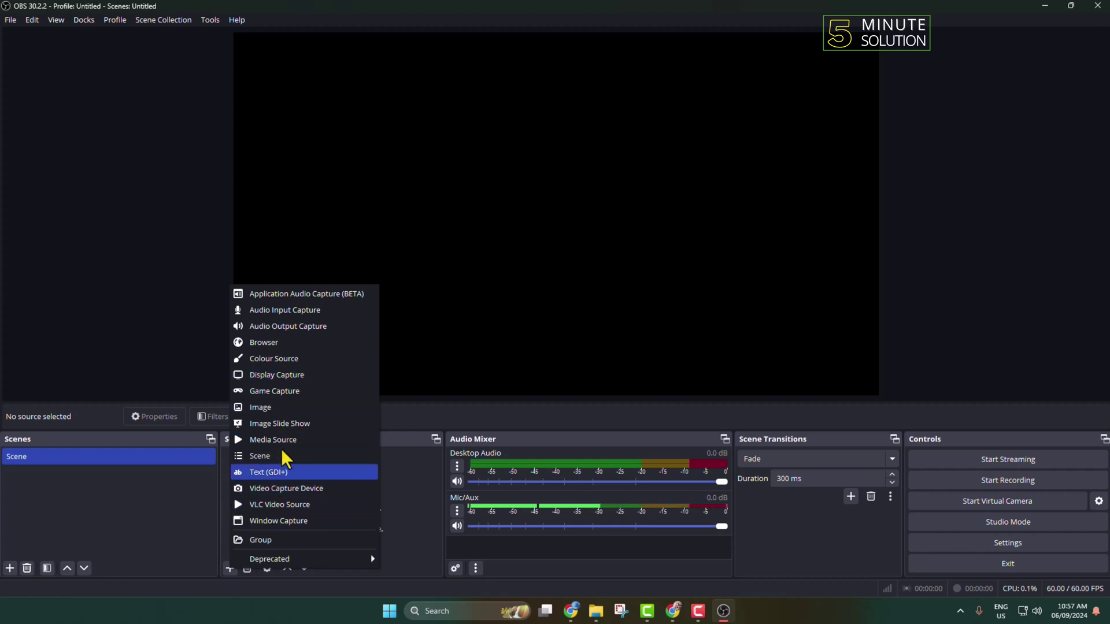
left_click(277, 377)
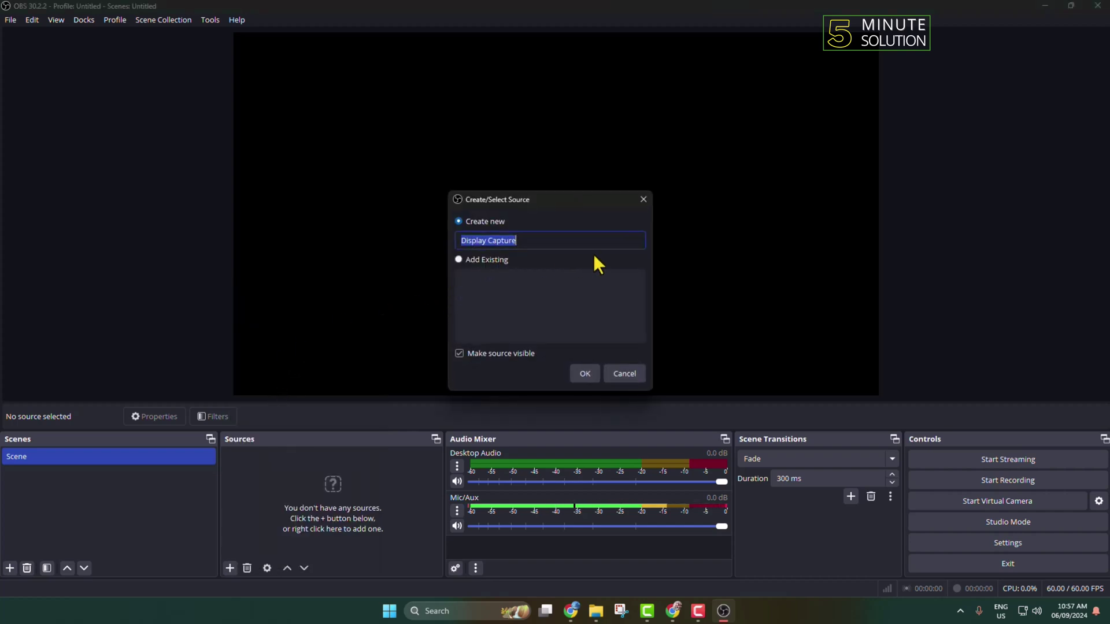
type("Computer")
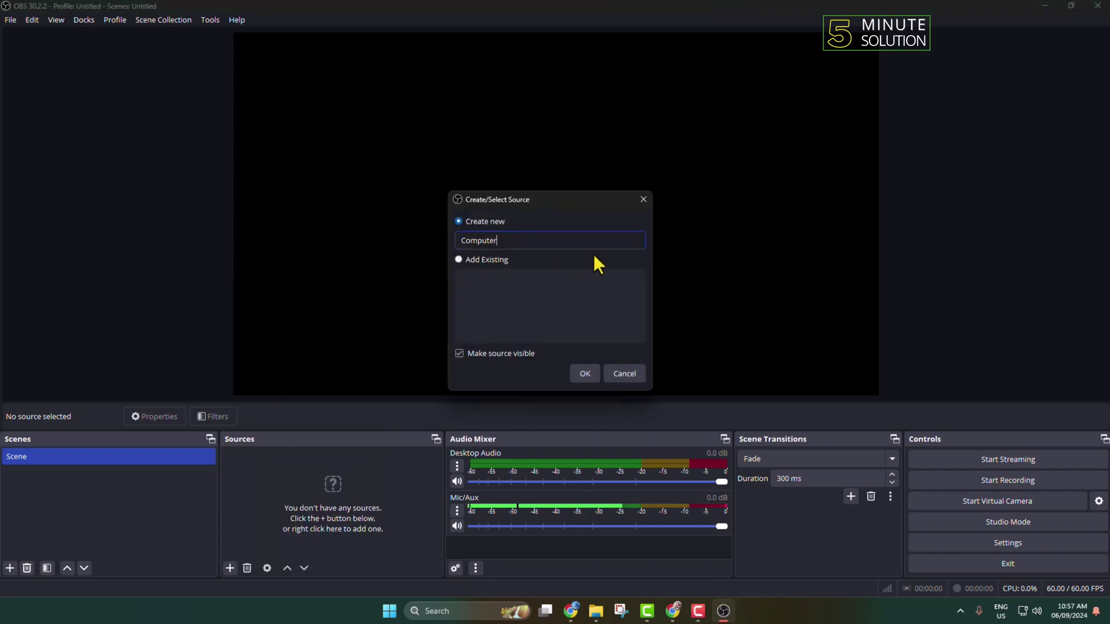
type(" Display")
left_click(585, 374)
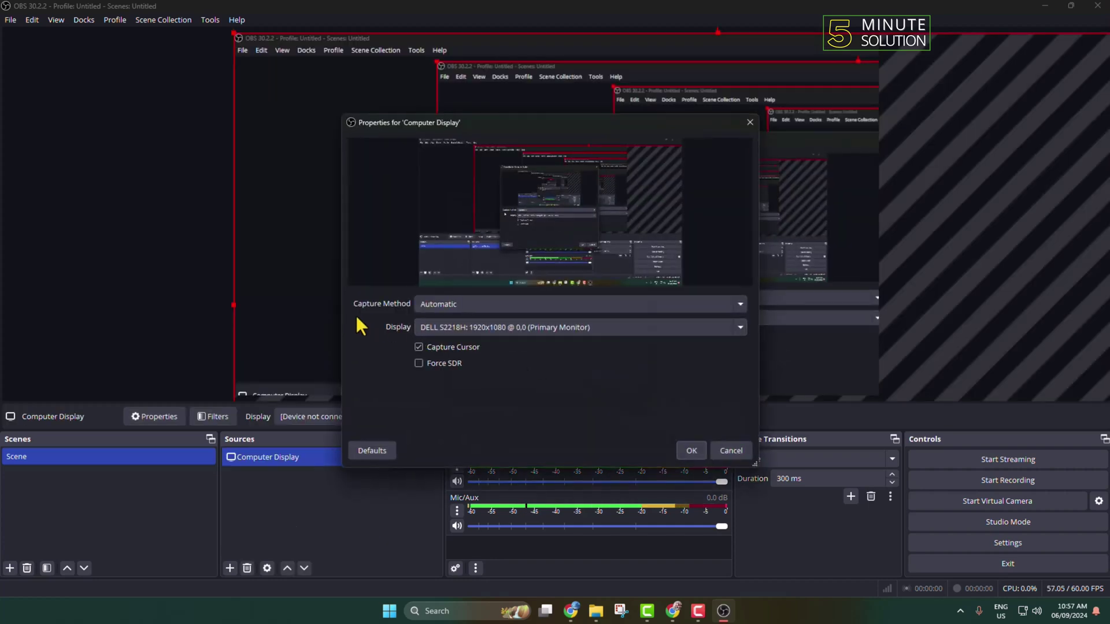
left_click(553, 307)
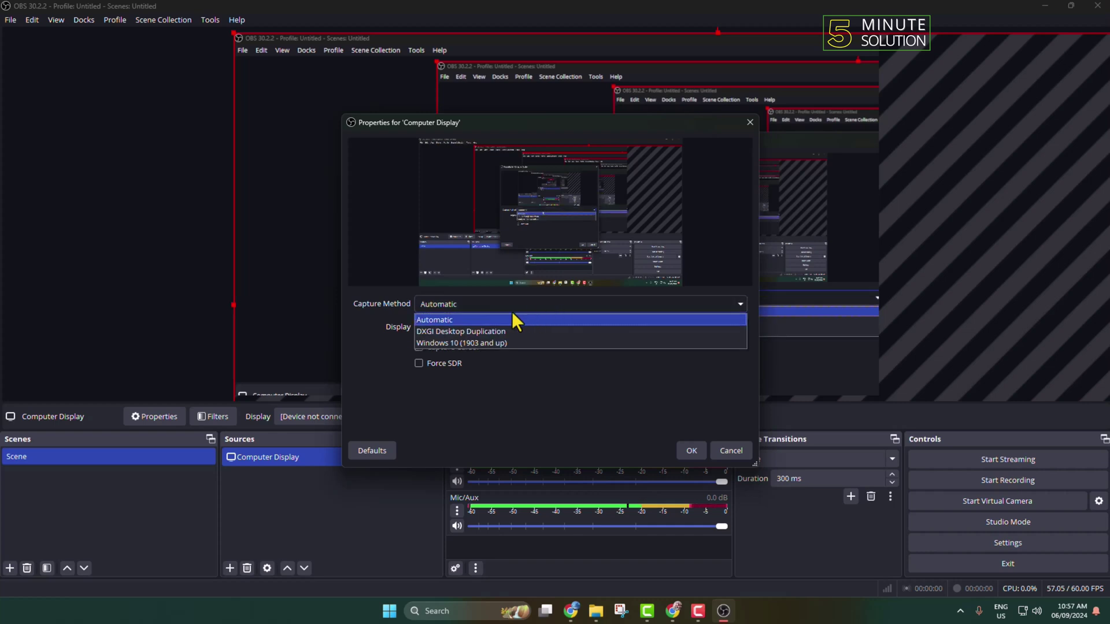
left_click(450, 320)
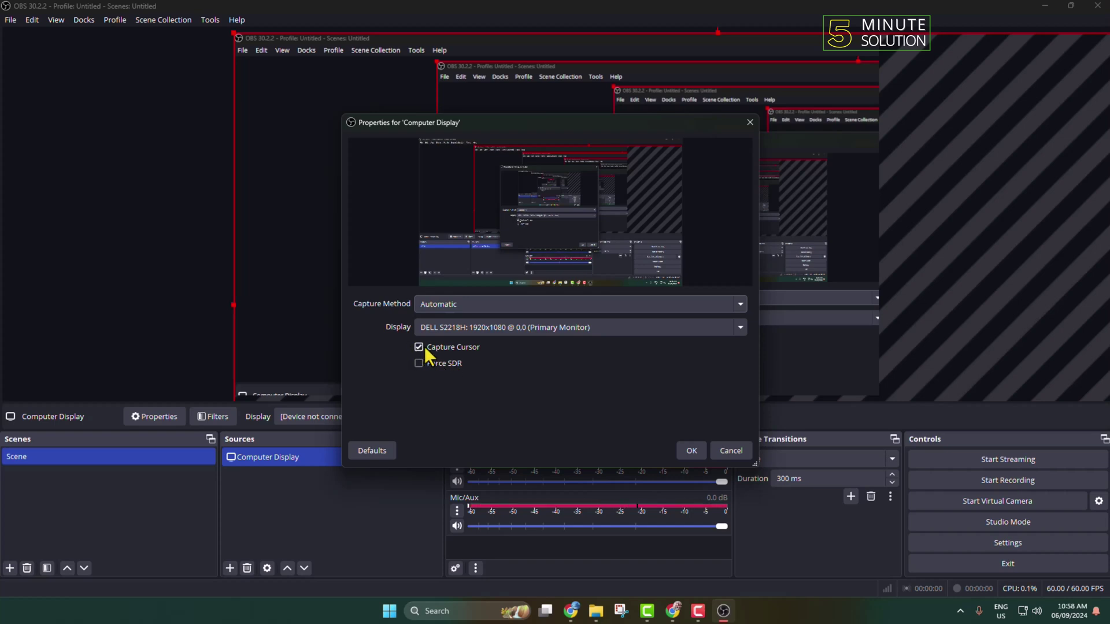
left_click(690, 451)
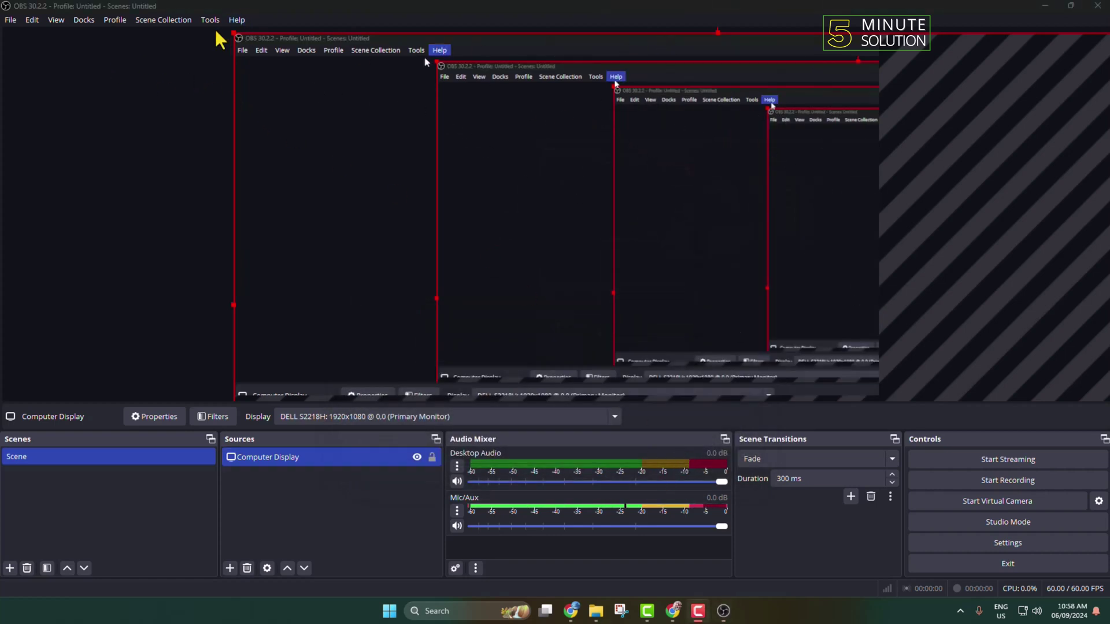
Shrink the Computer Display capture, move it to the top-left corner, then stretch it across the canvas.
left_click_drag(234, 34, 638, 279)
left_click_drag(522, 236, 251, 52)
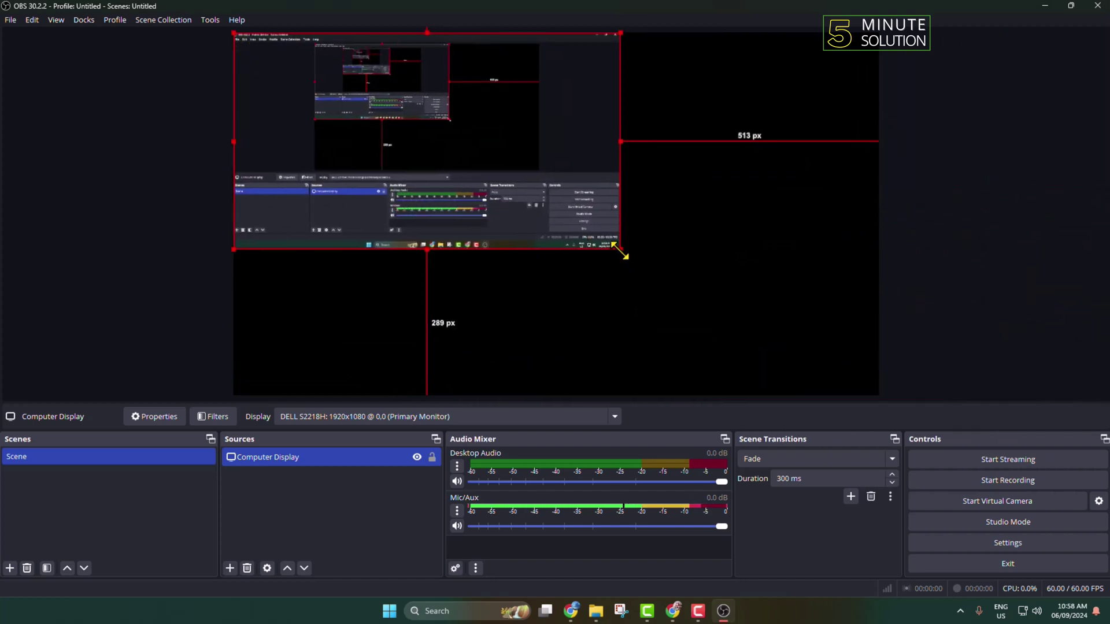
left_click_drag(620, 250, 877, 378)
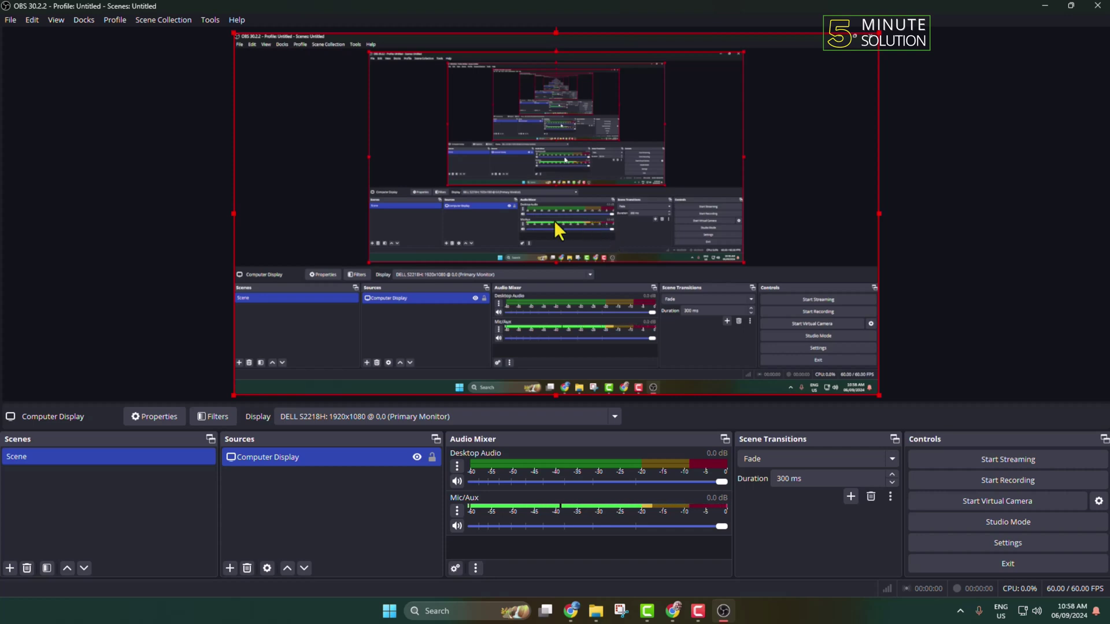
Add an Audio Input Capture source with its device set to Microphone (USB PnP Audio Device).
left_click(229, 569)
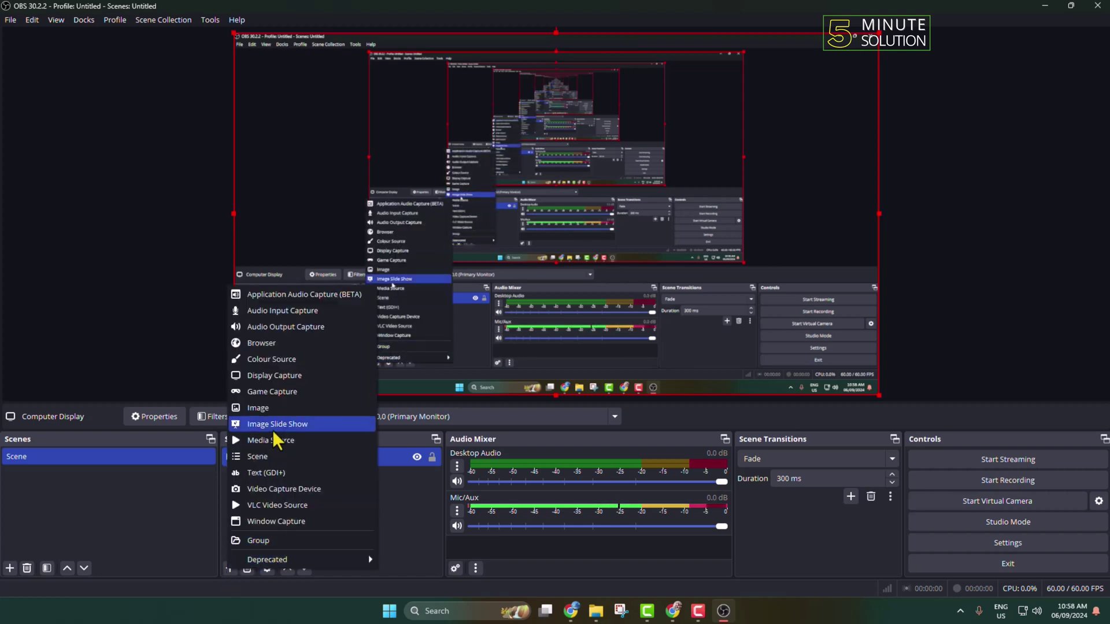
left_click(289, 310)
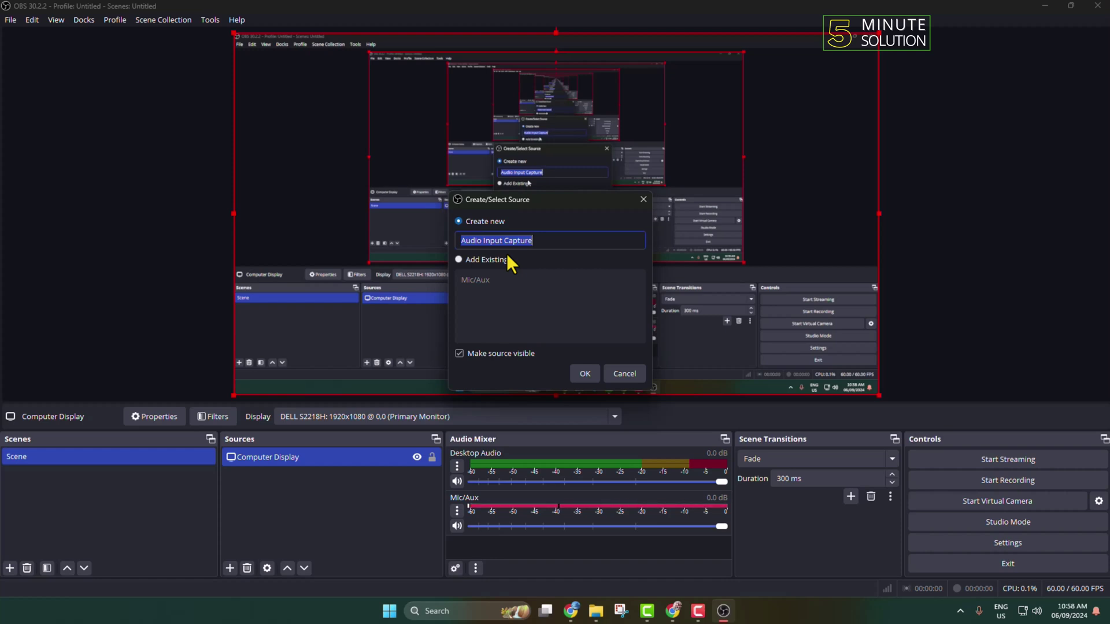
left_click(584, 373)
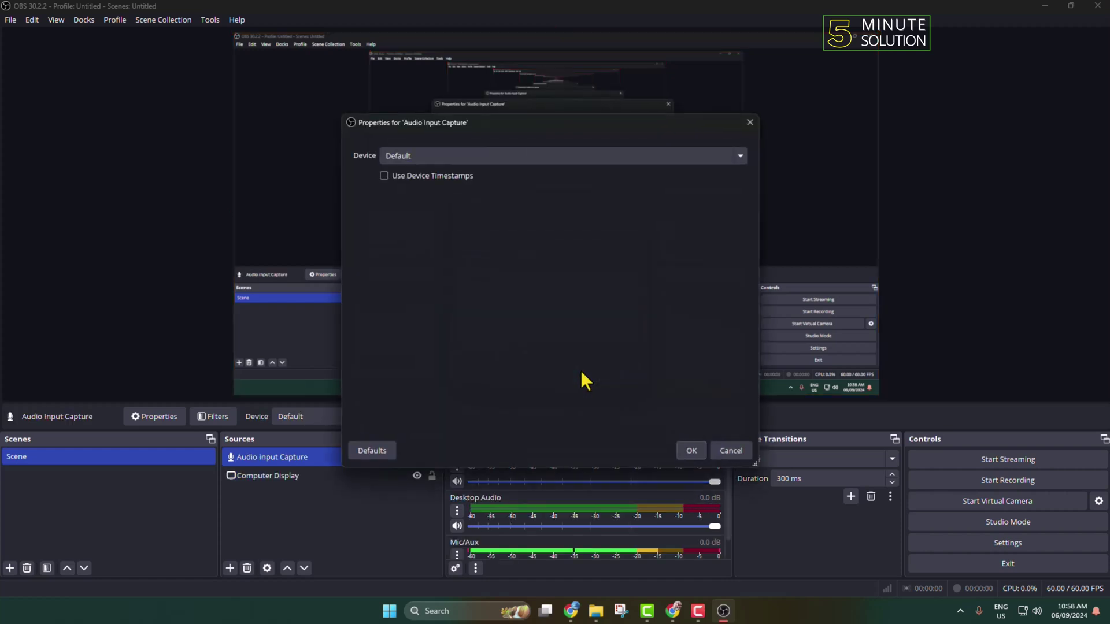
left_click(741, 157)
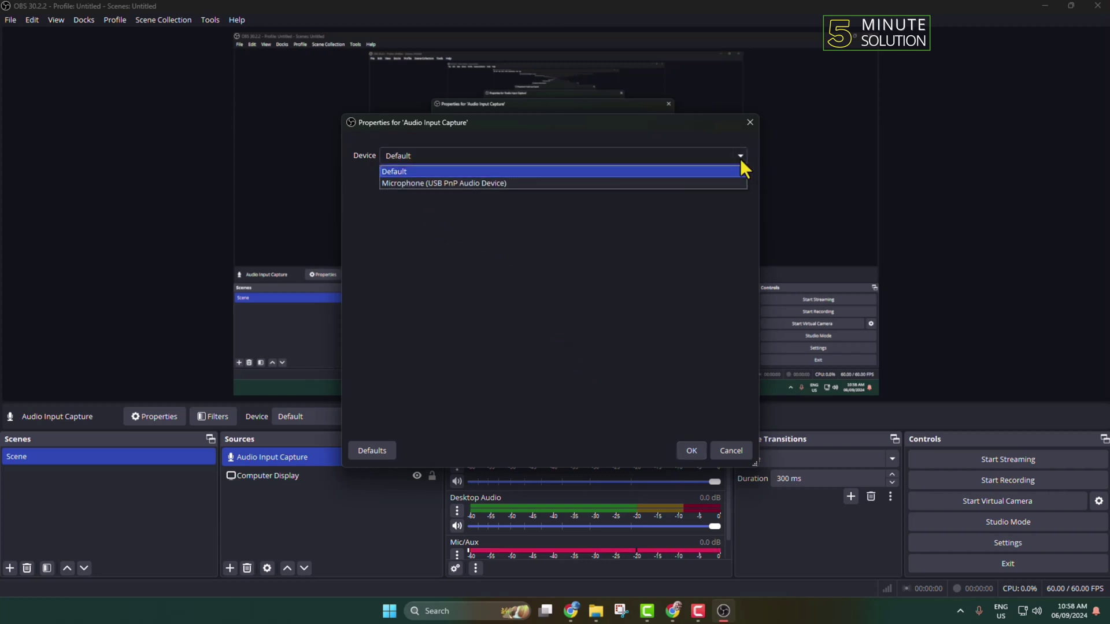
left_click(456, 183)
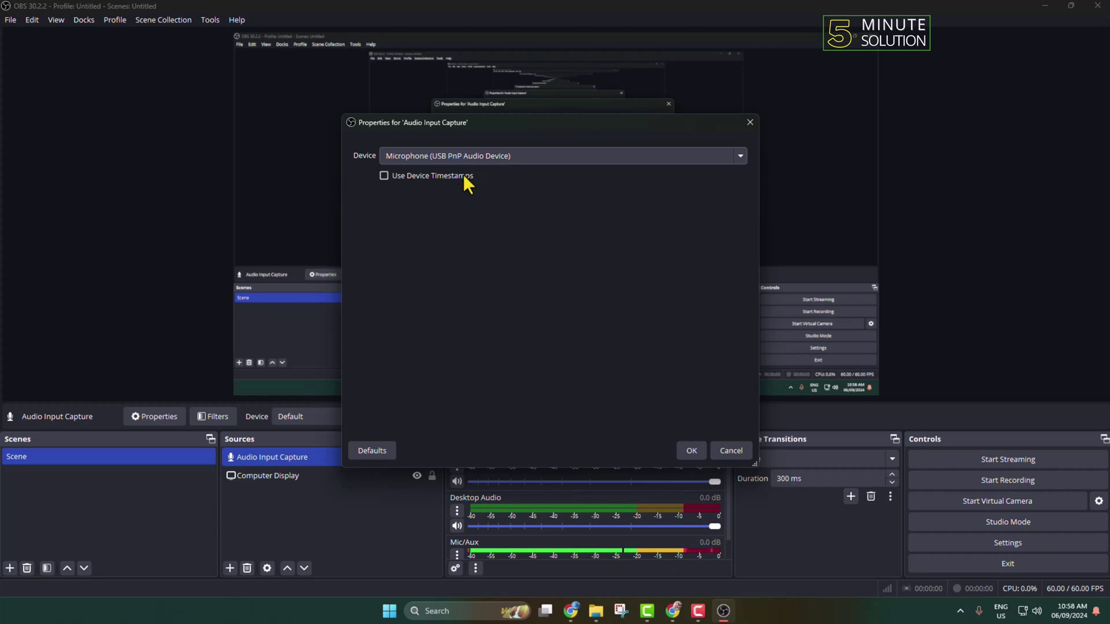
left_click(690, 453)
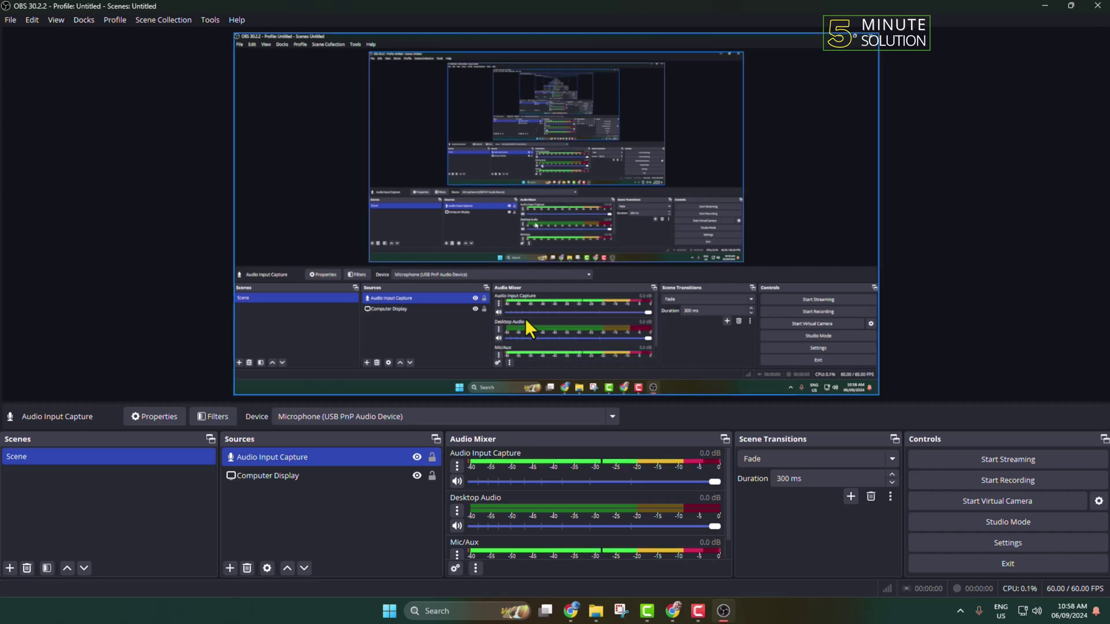
left_click(304, 471)
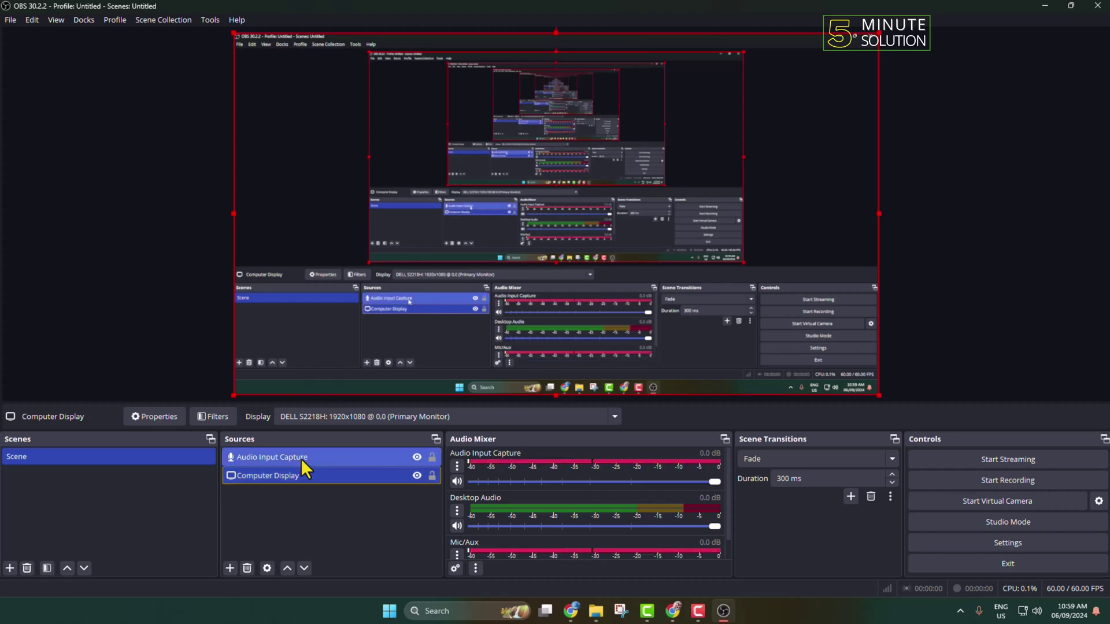
Add an Audio Output Capture source with its device set to Digital Audio (HDMI).
left_click(307, 475)
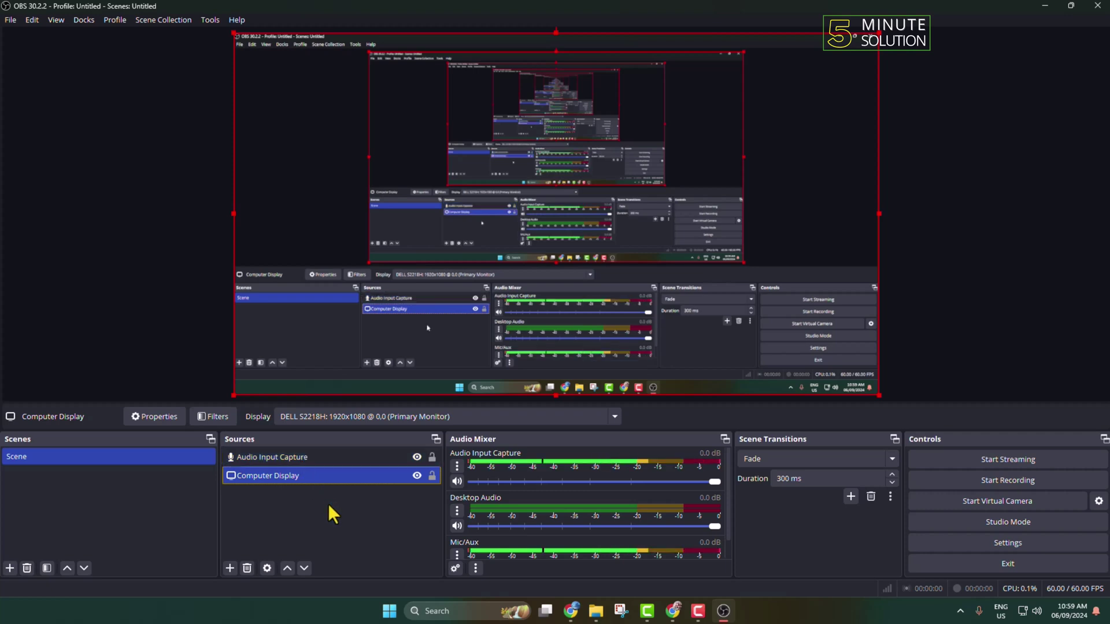
left_click(234, 570)
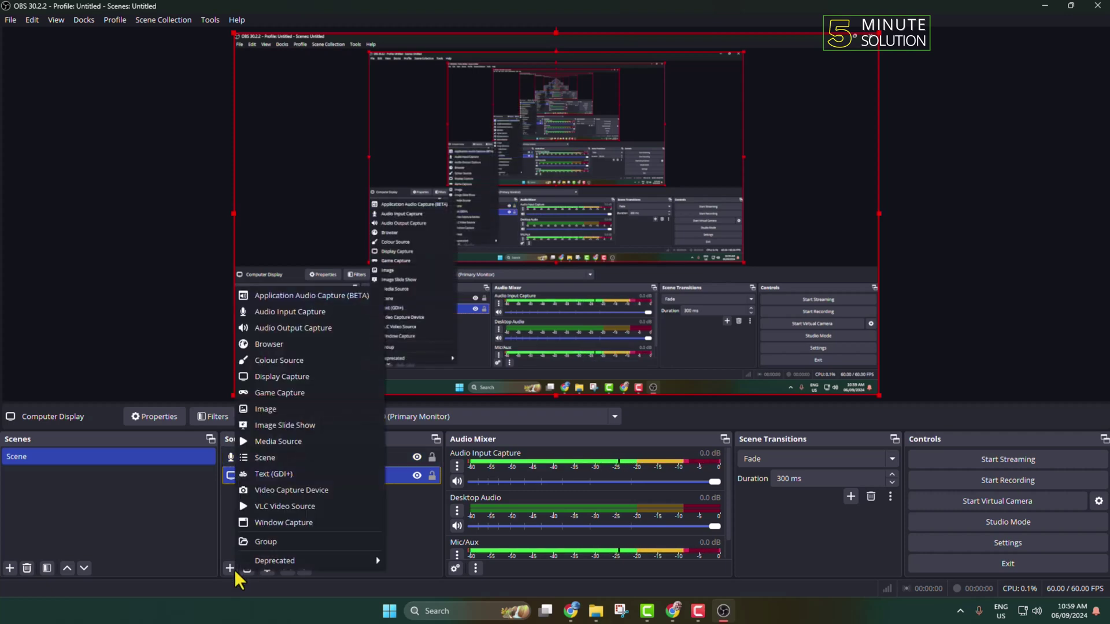
left_click(281, 328)
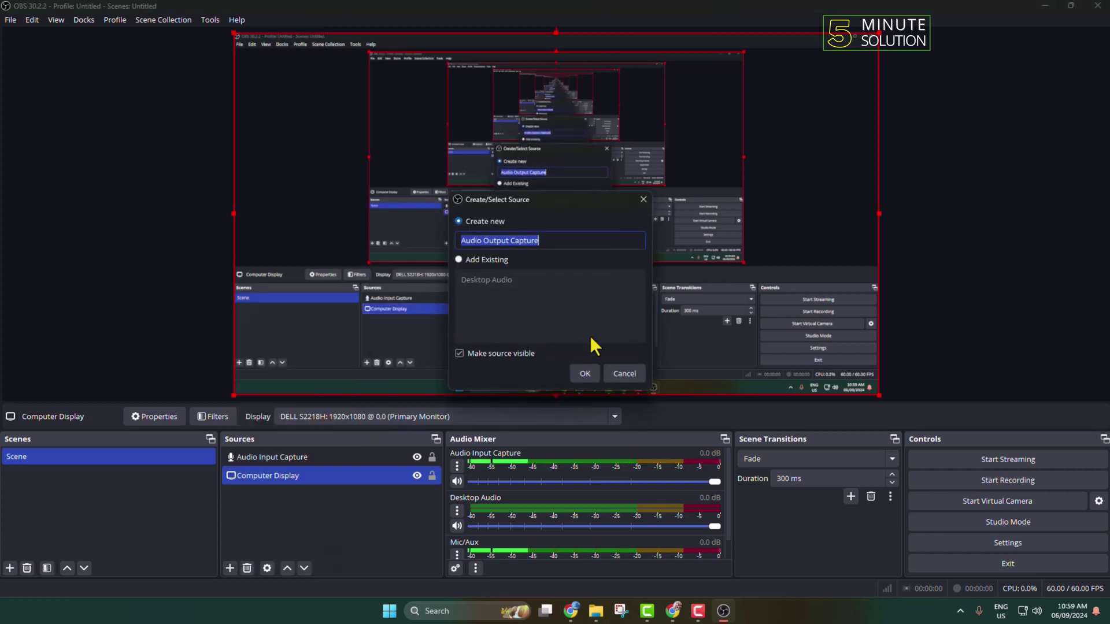
left_click(591, 373)
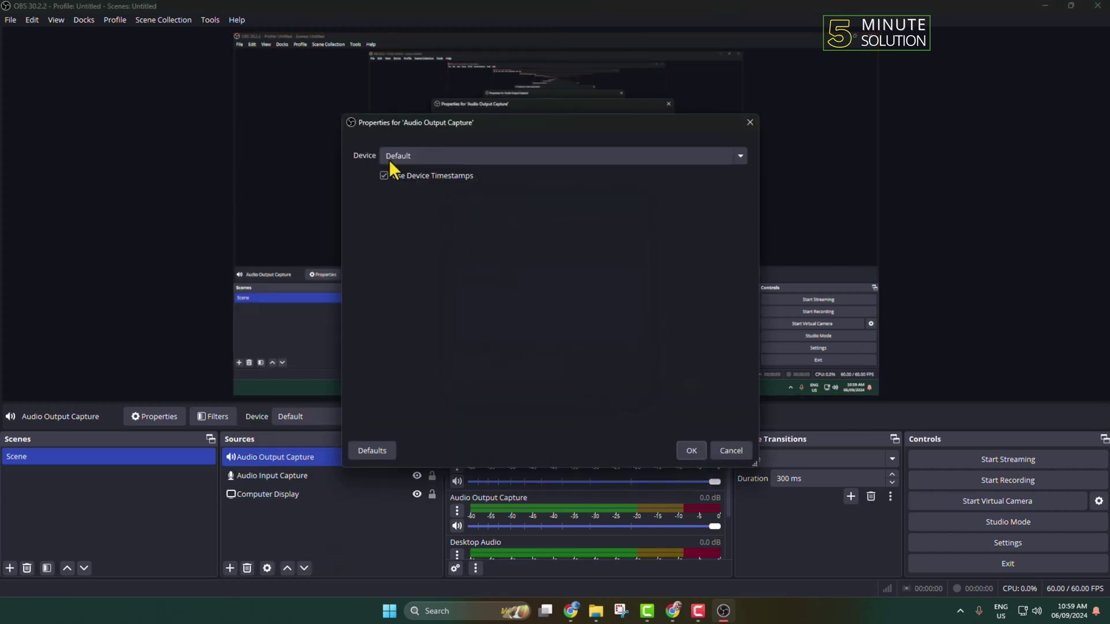
left_click(689, 157)
left_click(457, 183)
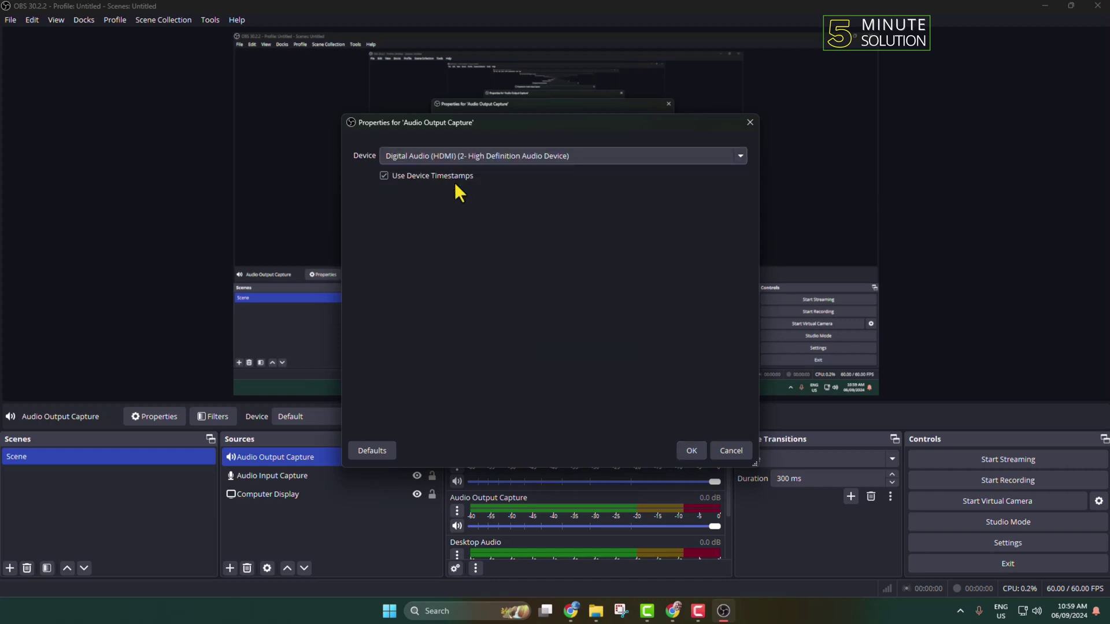
left_click(693, 452)
left_click(354, 511)
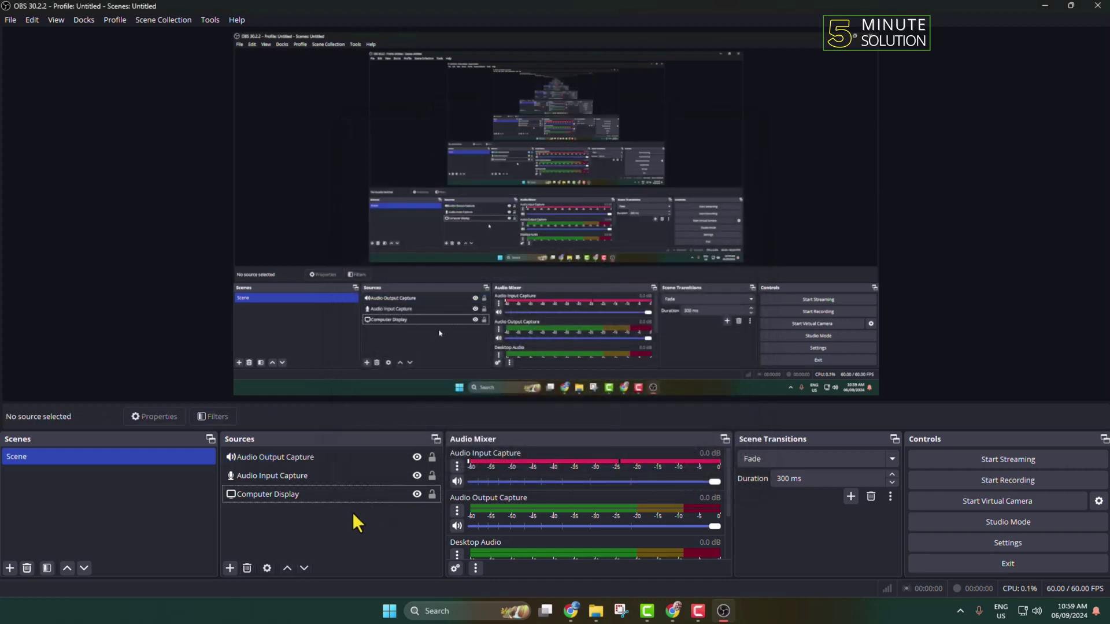
left_click(279, 456)
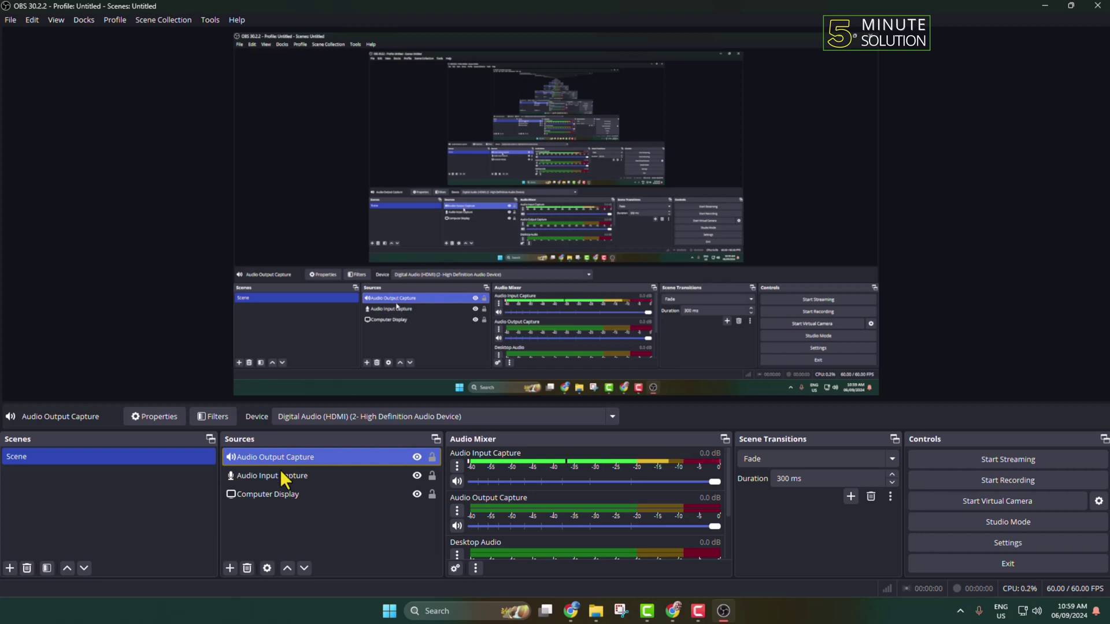
Check the devices used by the Audio Input Capture and Computer Display sources.
left_click(276, 475)
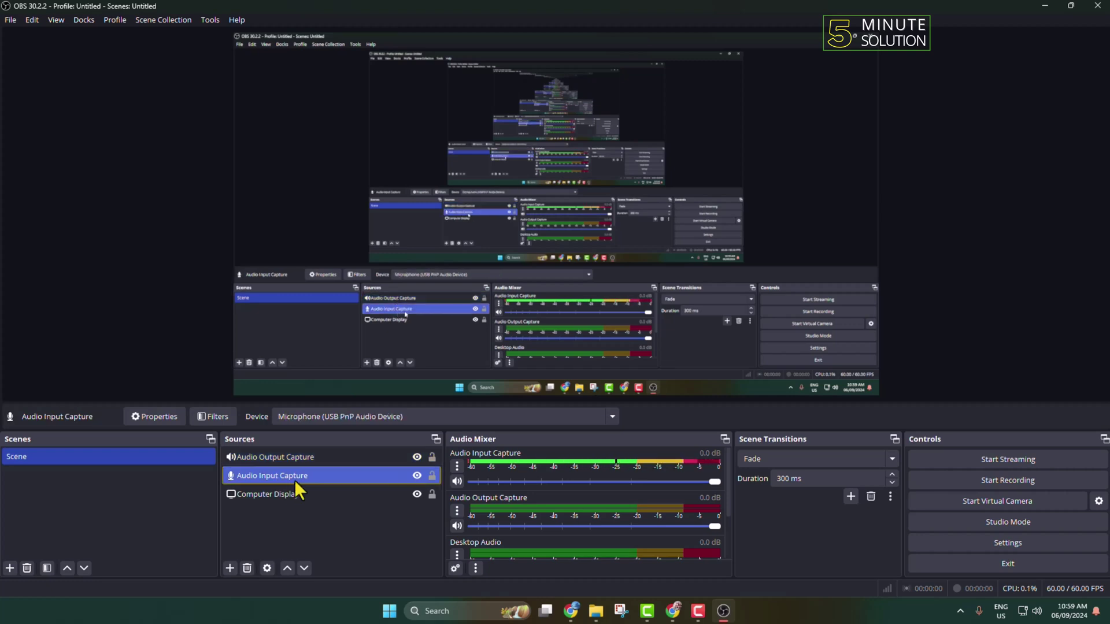
left_click(279, 494)
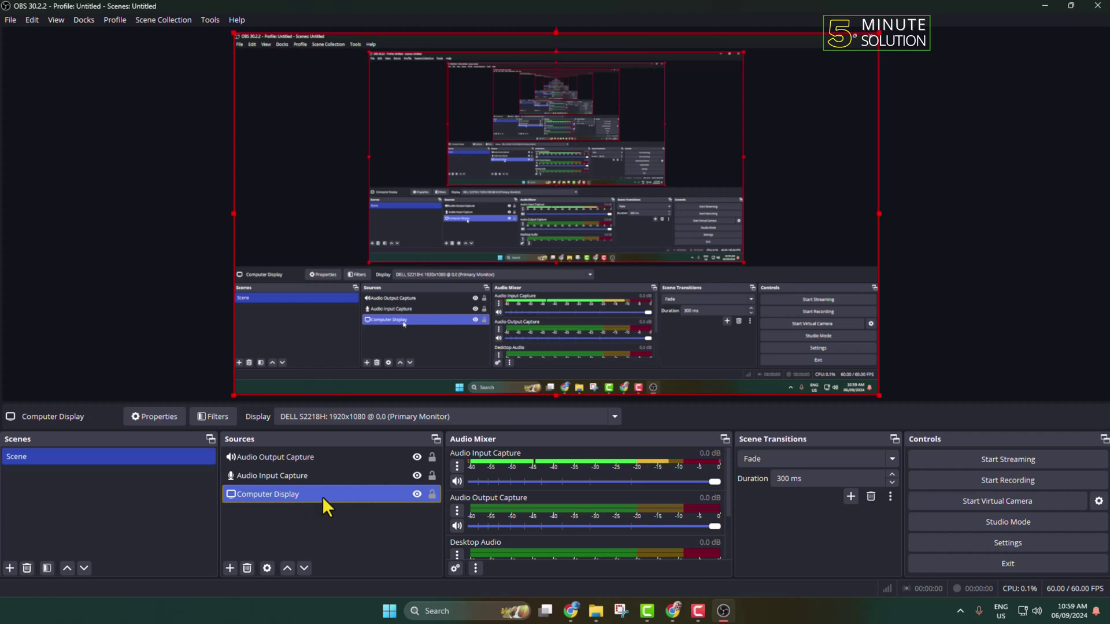
scroll(533, 503, "down", 2)
scroll(533, 502, "up", 2)
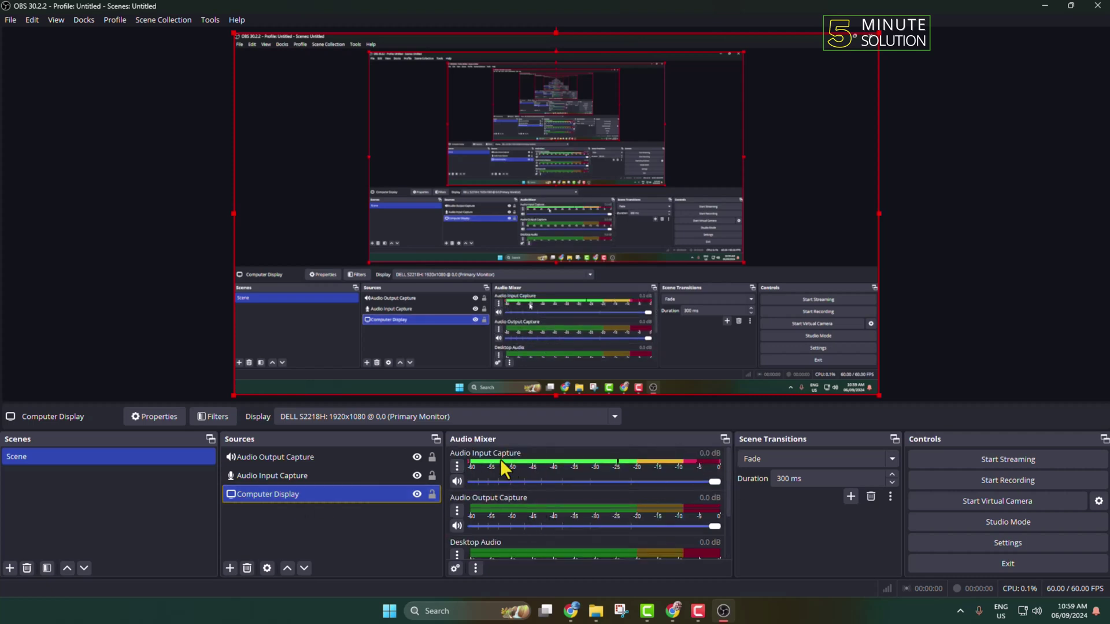
Lower Audio Input Capture to about -2 dB and Audio Output Capture slightly, returning Mic/Aux to 0.0 dB.
left_click(715, 482)
left_click_drag(713, 481, 689, 491)
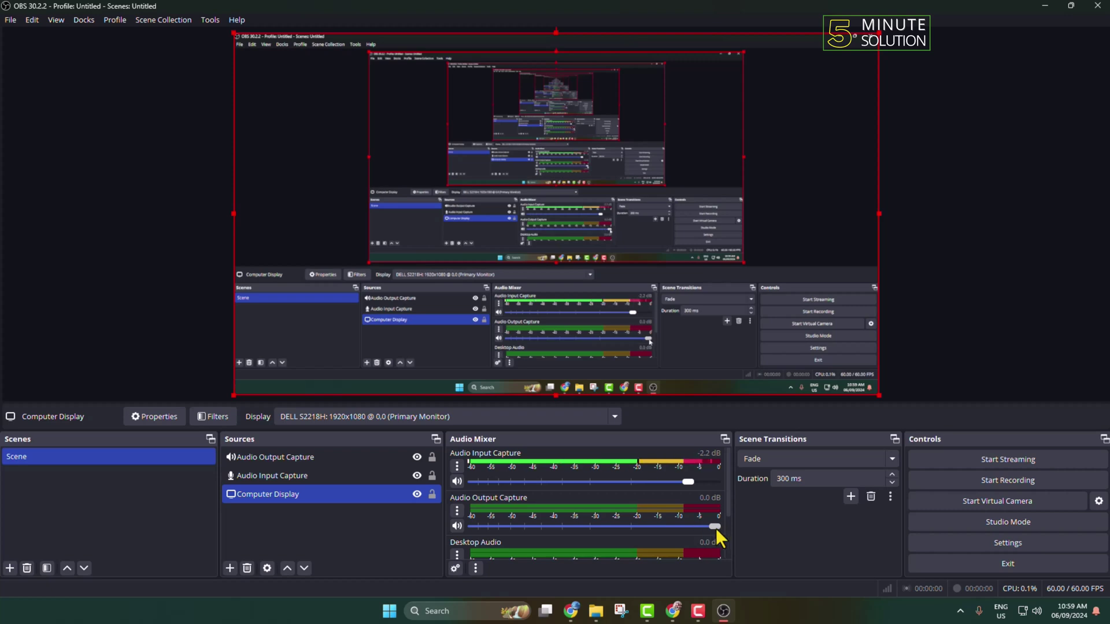
left_click_drag(713, 526, 684, 522)
scroll(526, 549, "down", 1)
scroll(512, 547, "down", 1)
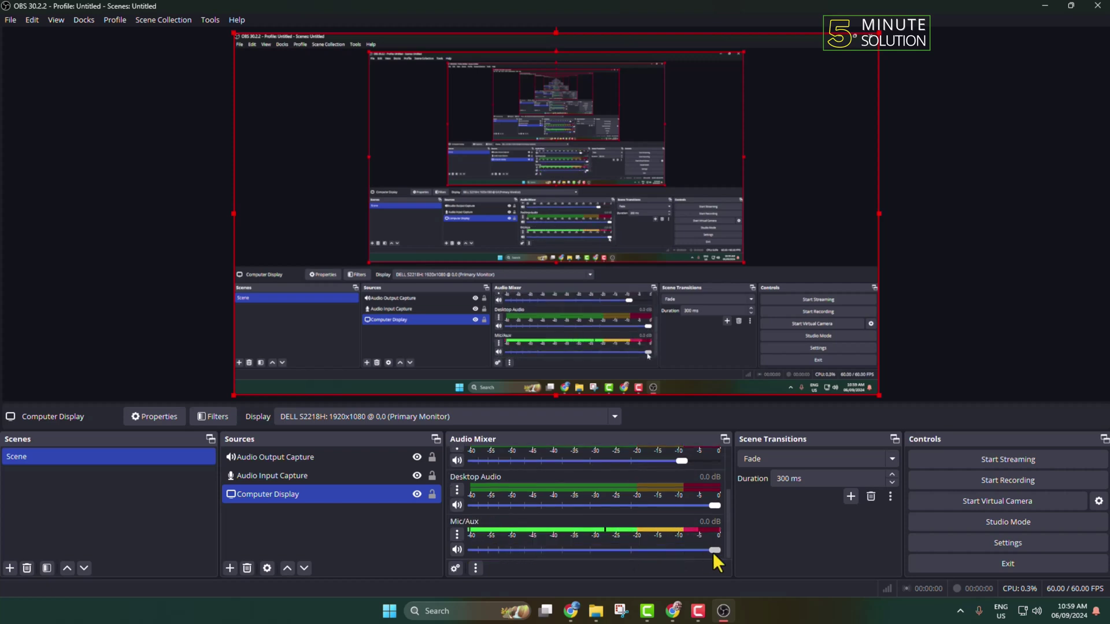
left_click_drag(713, 549, 760, 550)
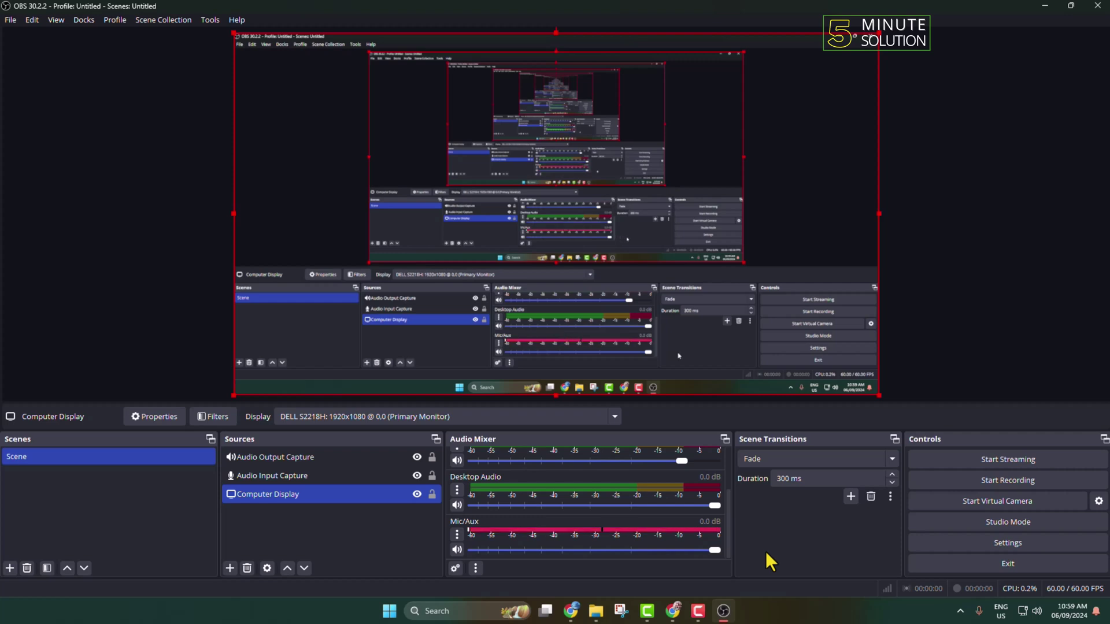
left_click(988, 544)
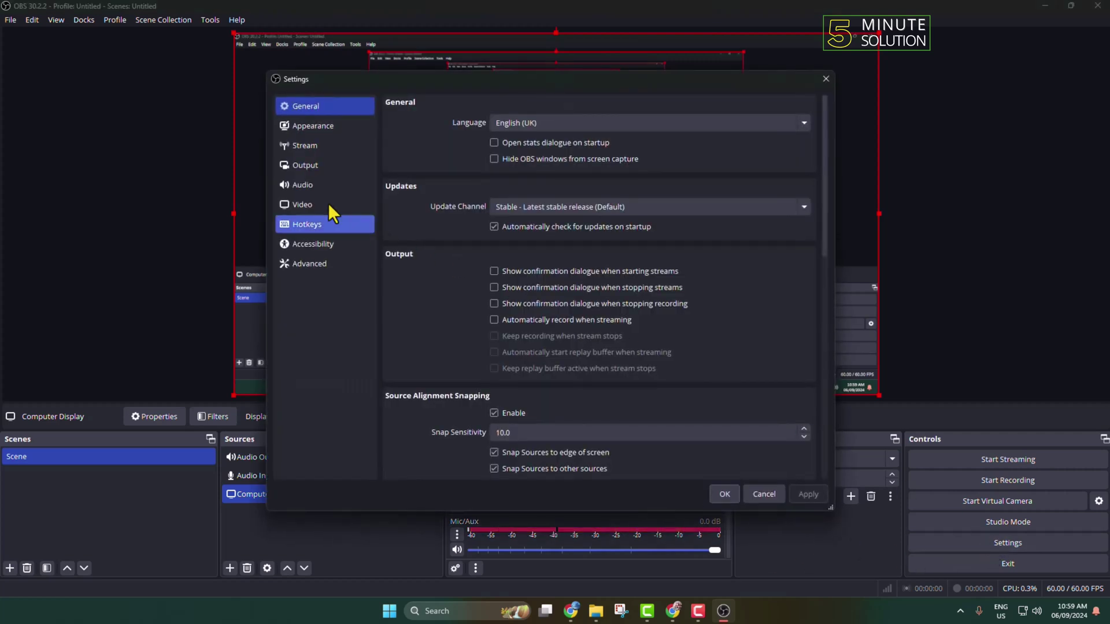
left_click(318, 168)
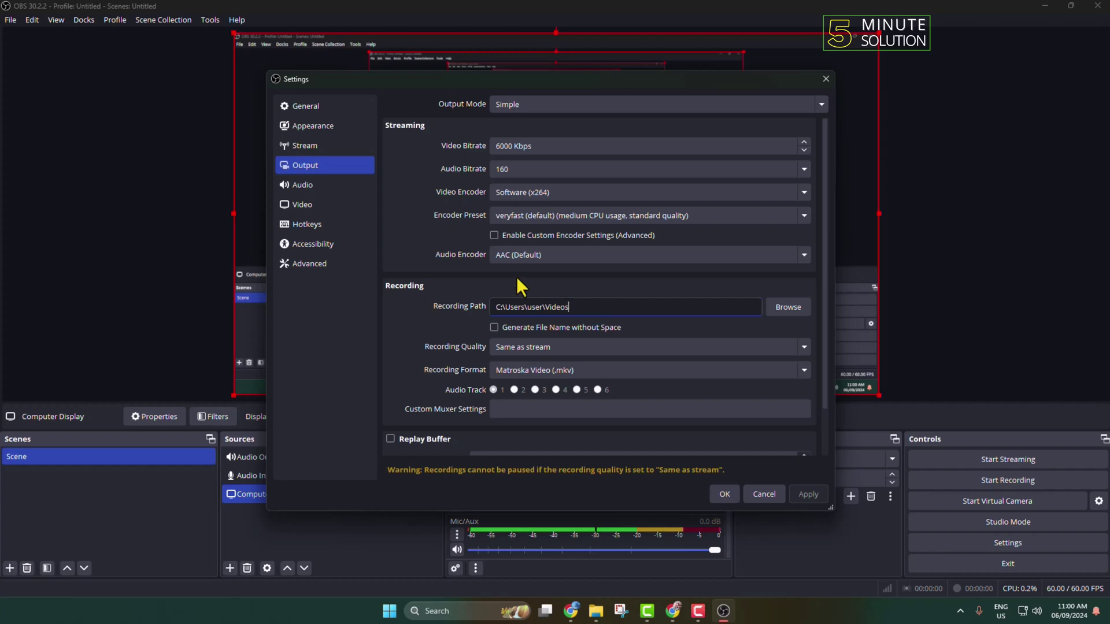
left_click(756, 489)
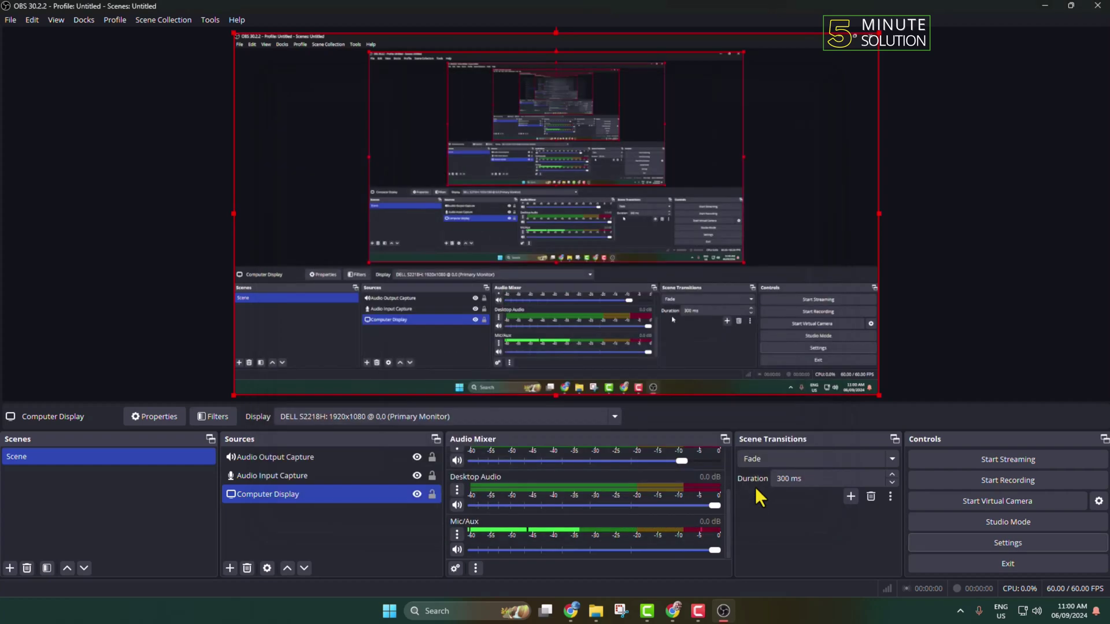
left_click(1024, 481)
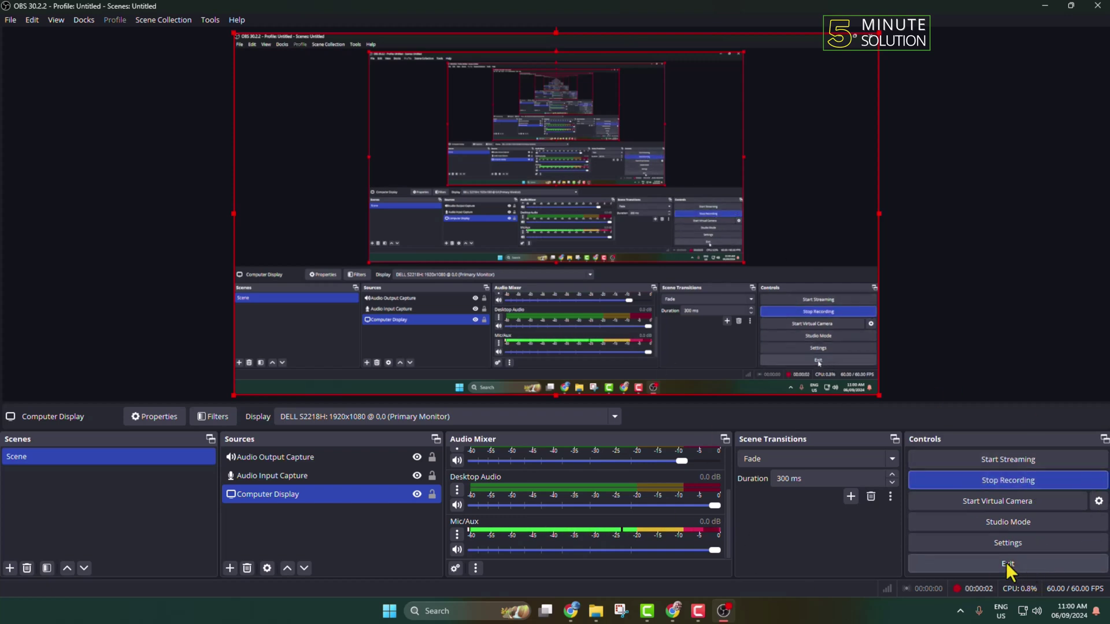
left_click(1006, 490)
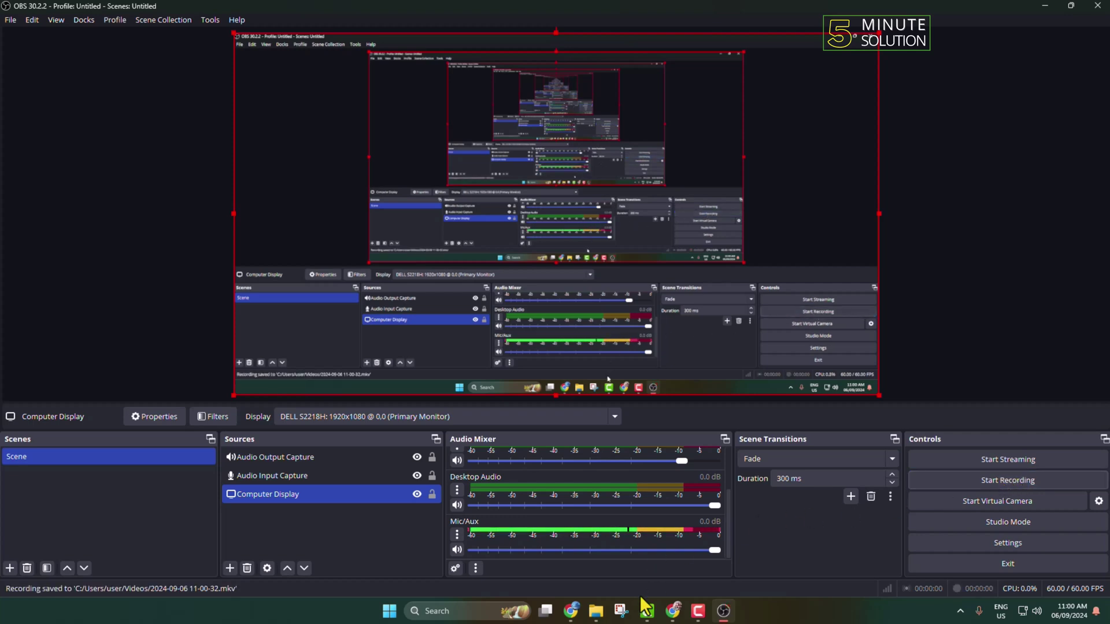
left_click(596, 611)
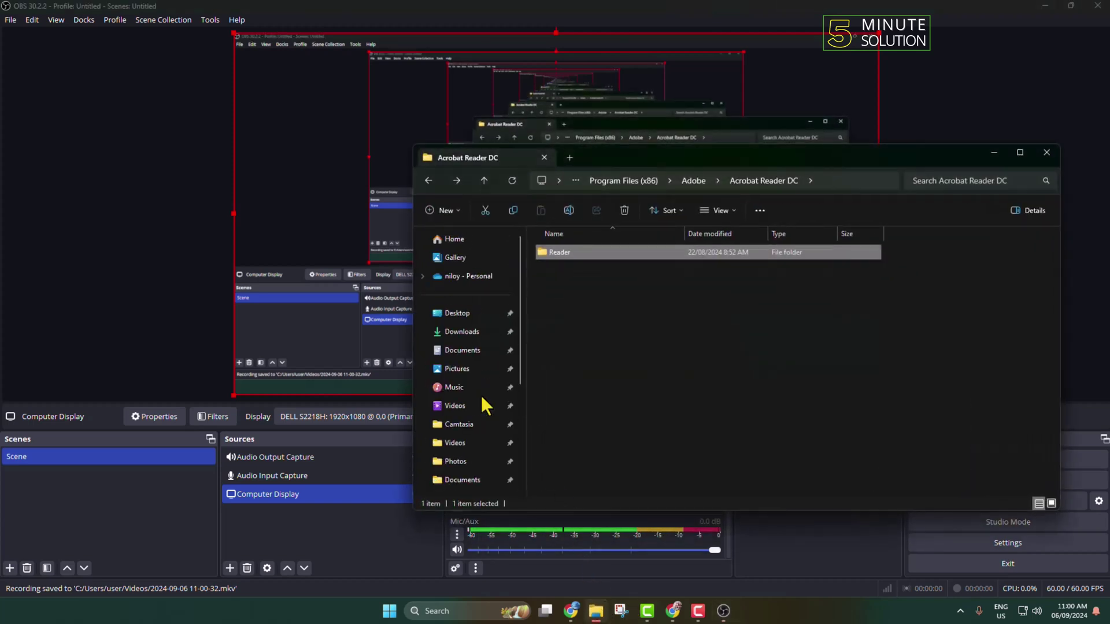
left_click(474, 442)
scroll(474, 443, "down", 3)
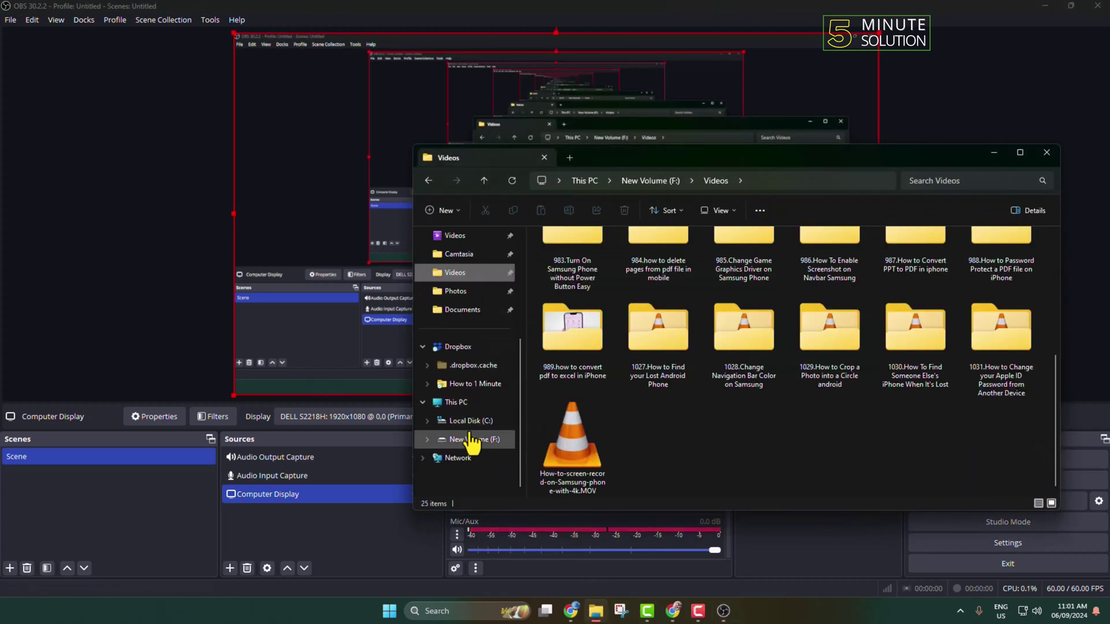
left_click(471, 421)
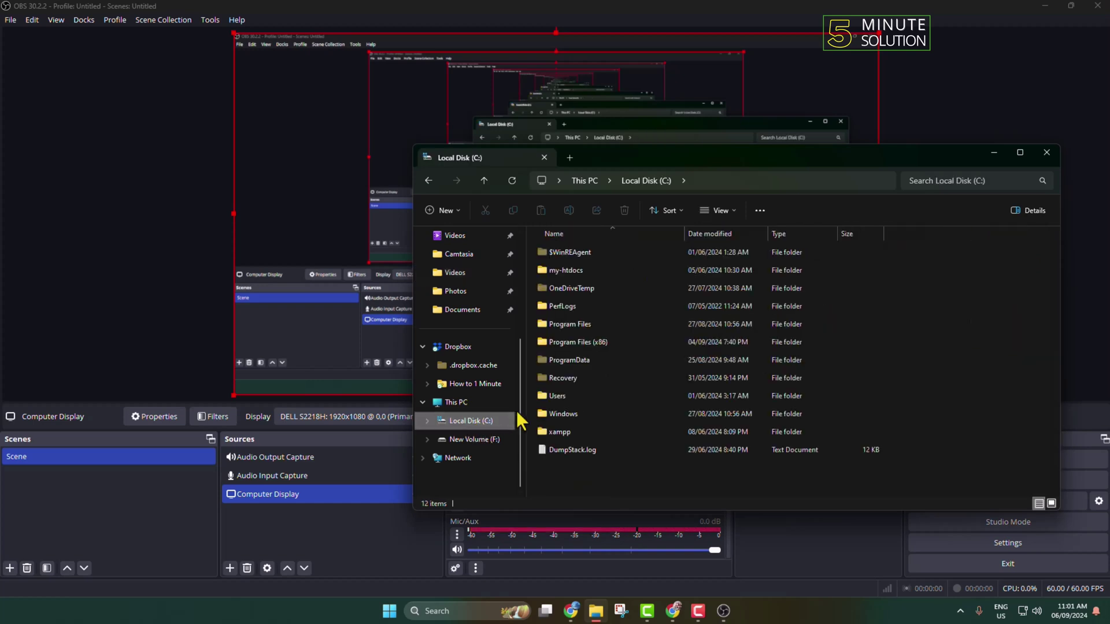
double_click(571, 401)
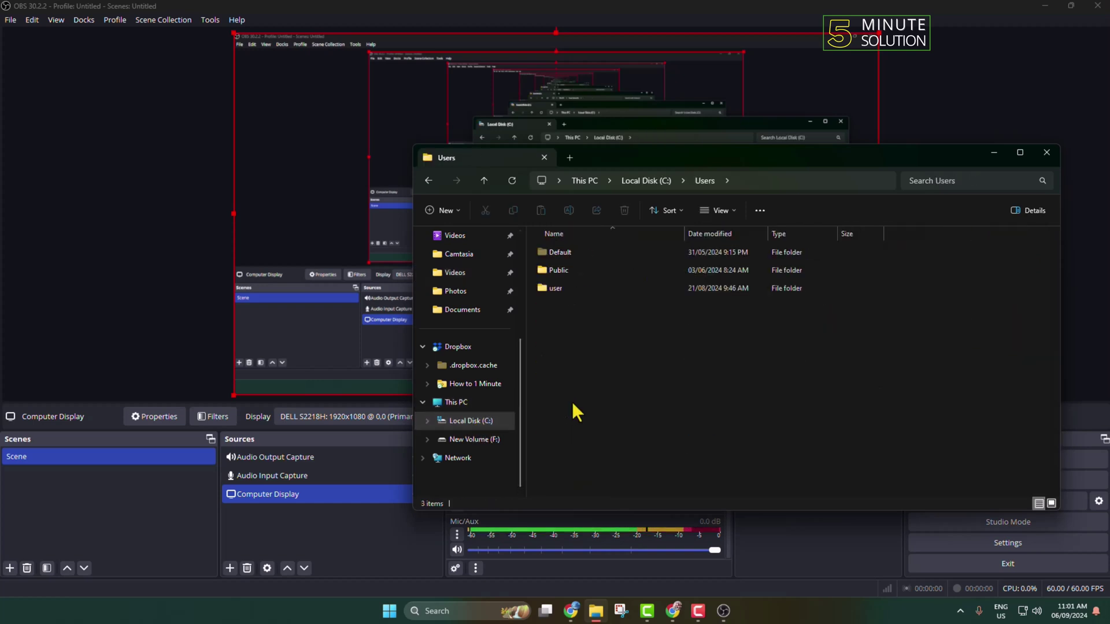
double_click(565, 287)
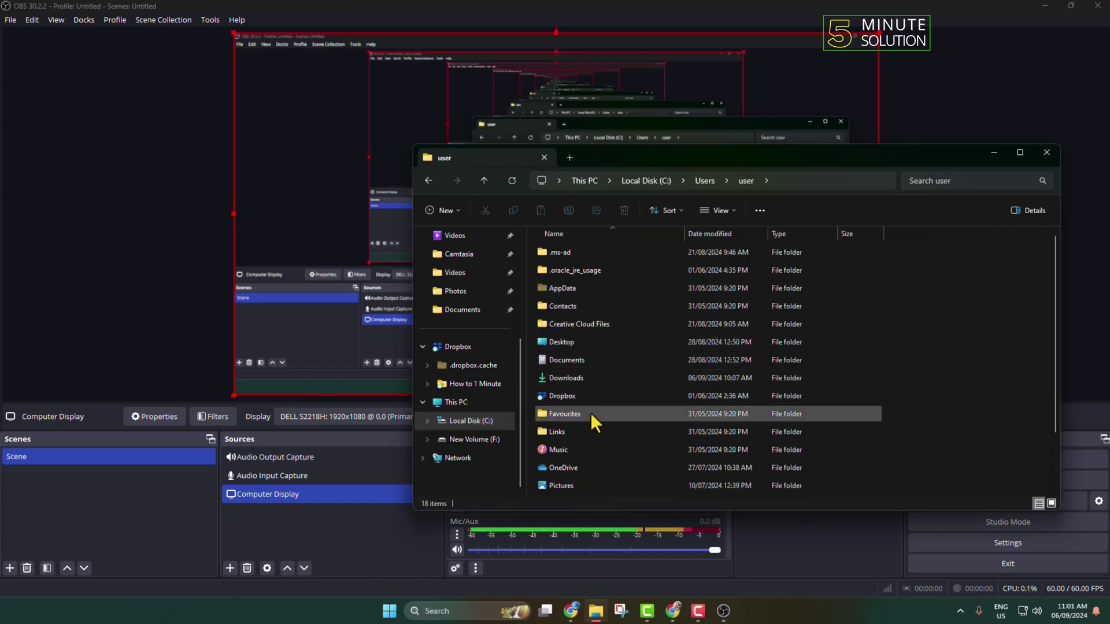
scroll(590, 454, "down", 2)
double_click(576, 467)
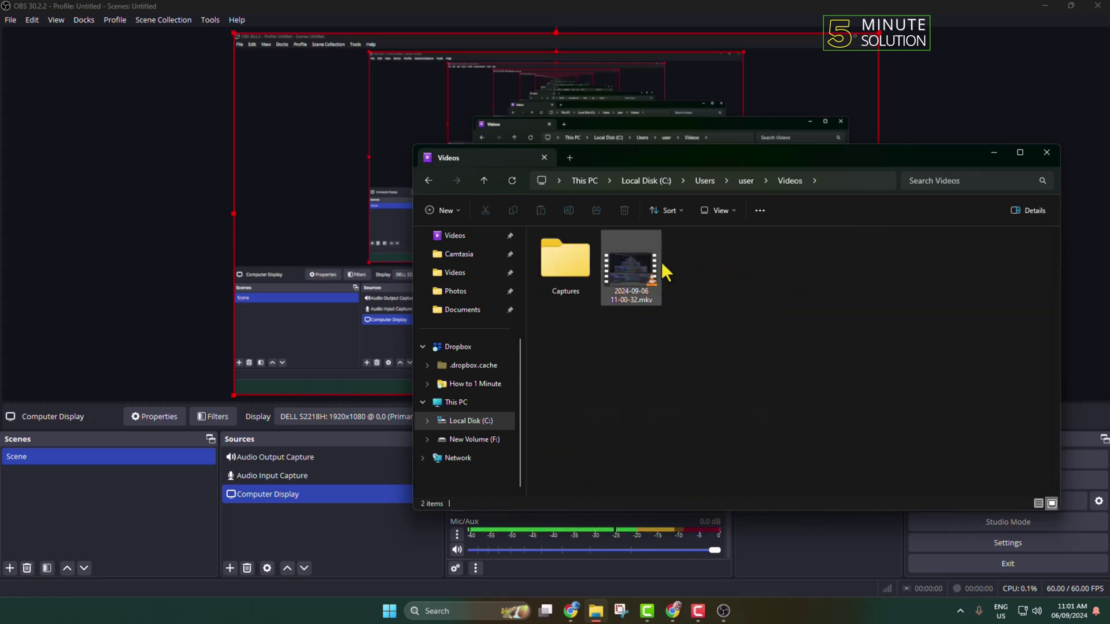
double_click(641, 277)
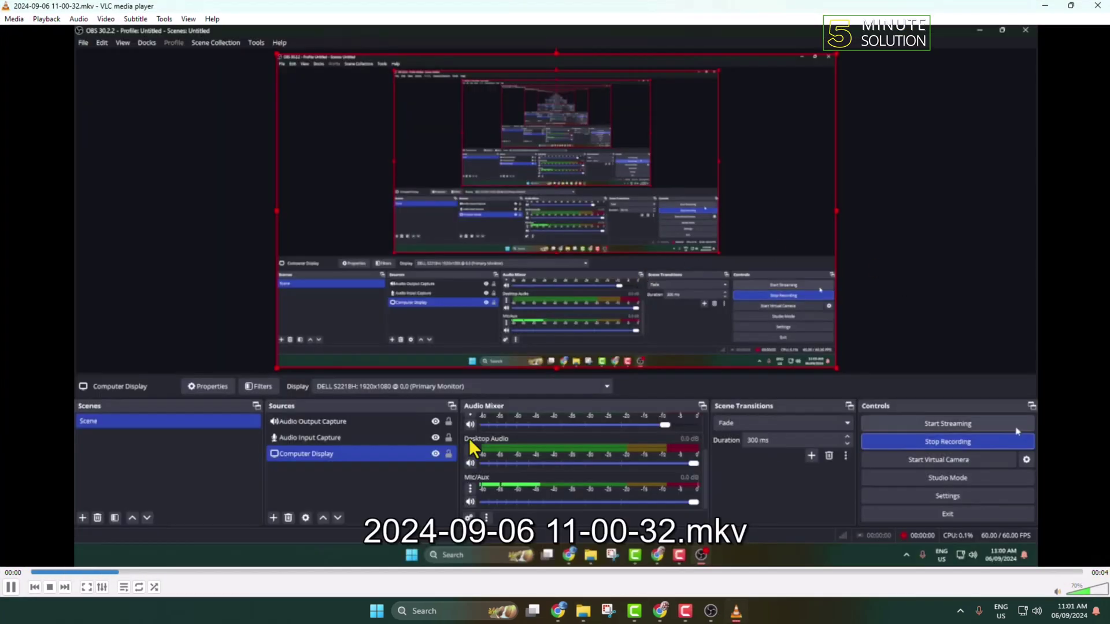